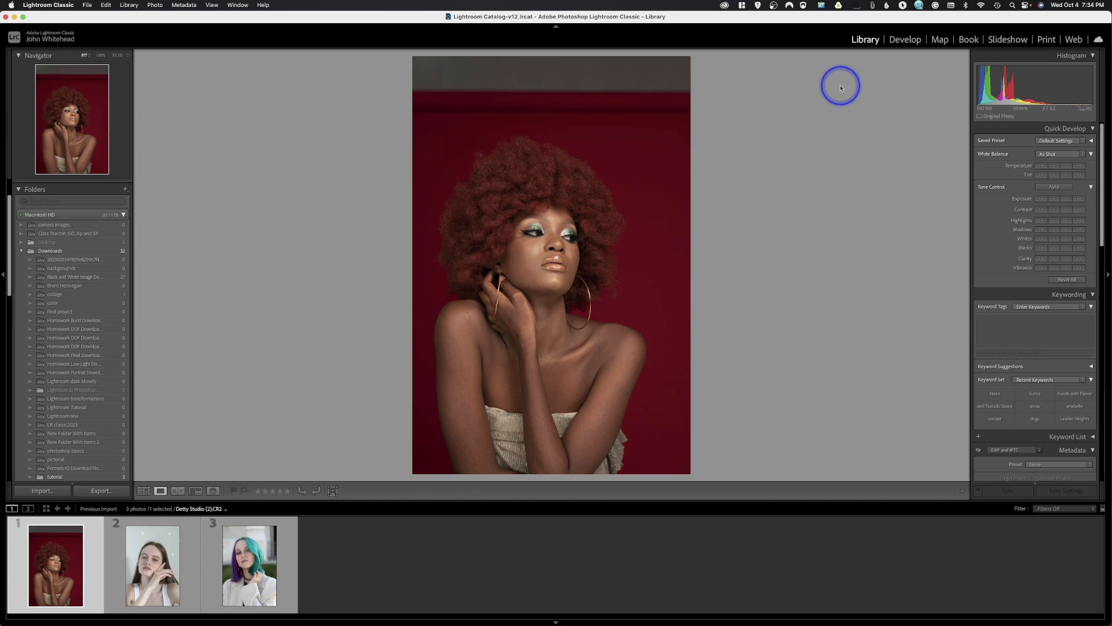
Step: Send the red-backdrop portrait from Lightroom Classic's Develop module to Photoshop as Detty Studio (2).CR2
key(ctrl+super+2)
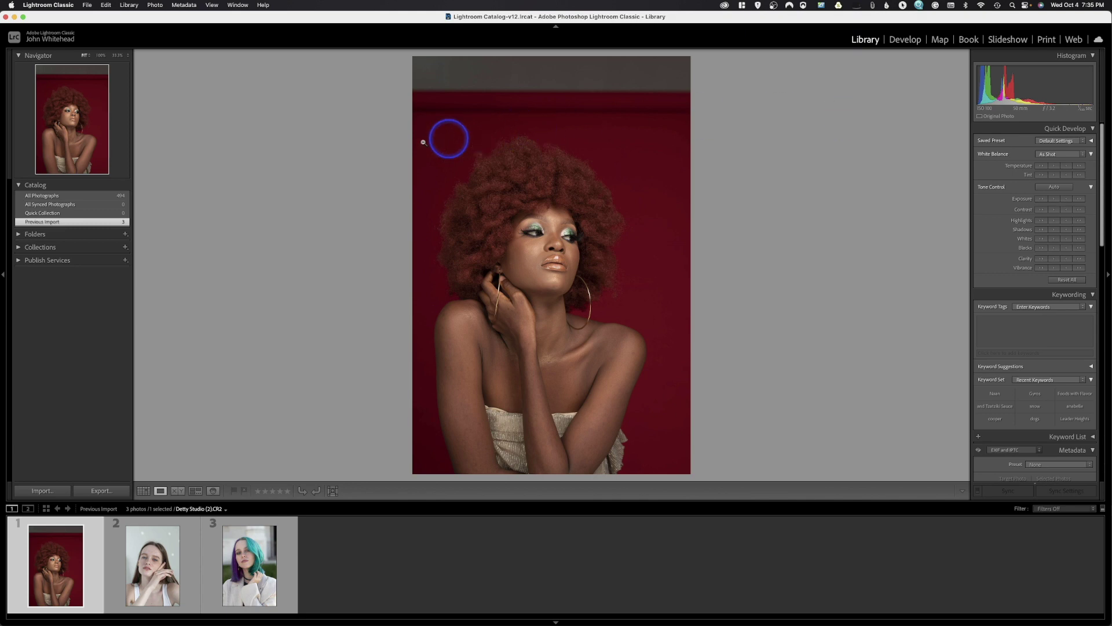
key(d)
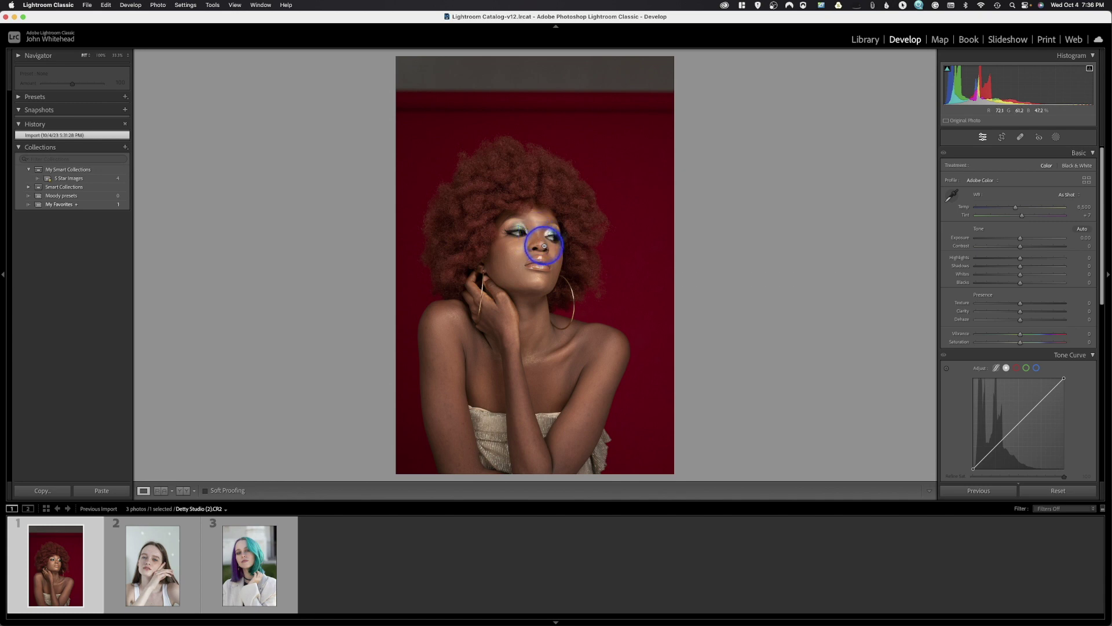
key(super+e)
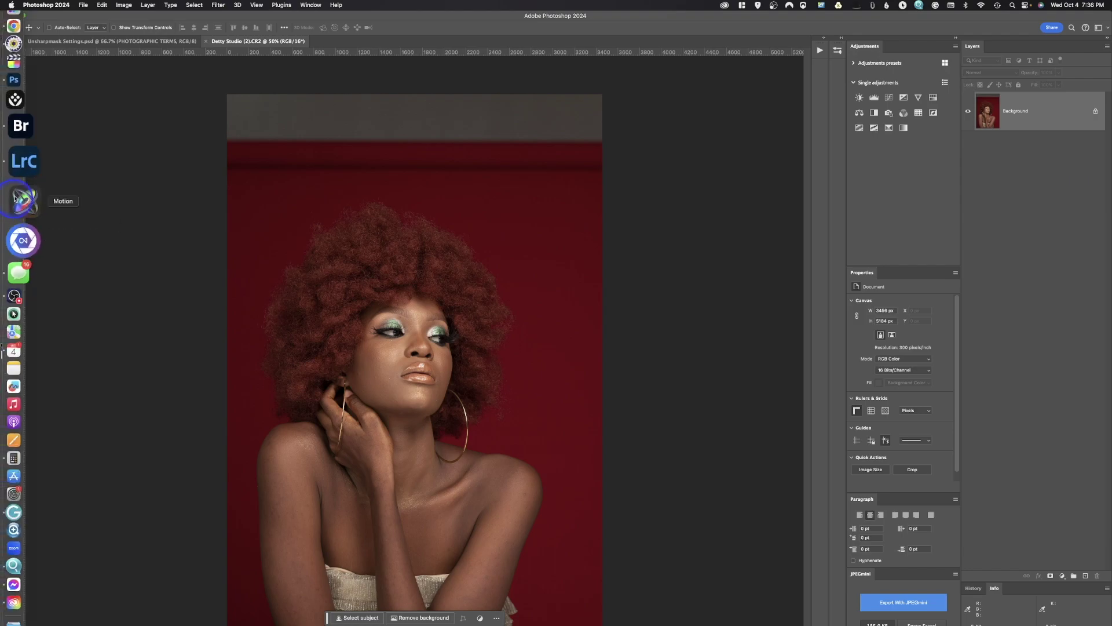
Step: From Adobe Bridge, open IMG_0098.cr2 with Adobe Photoshop 2024 into Camera Raw
click(25, 166)
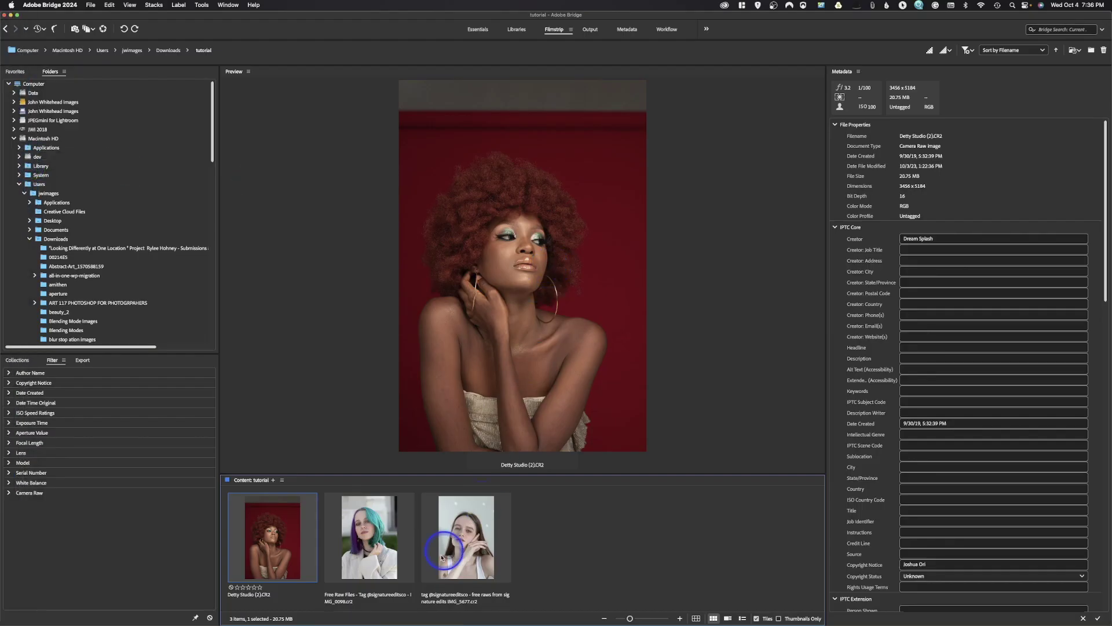
click(376, 542)
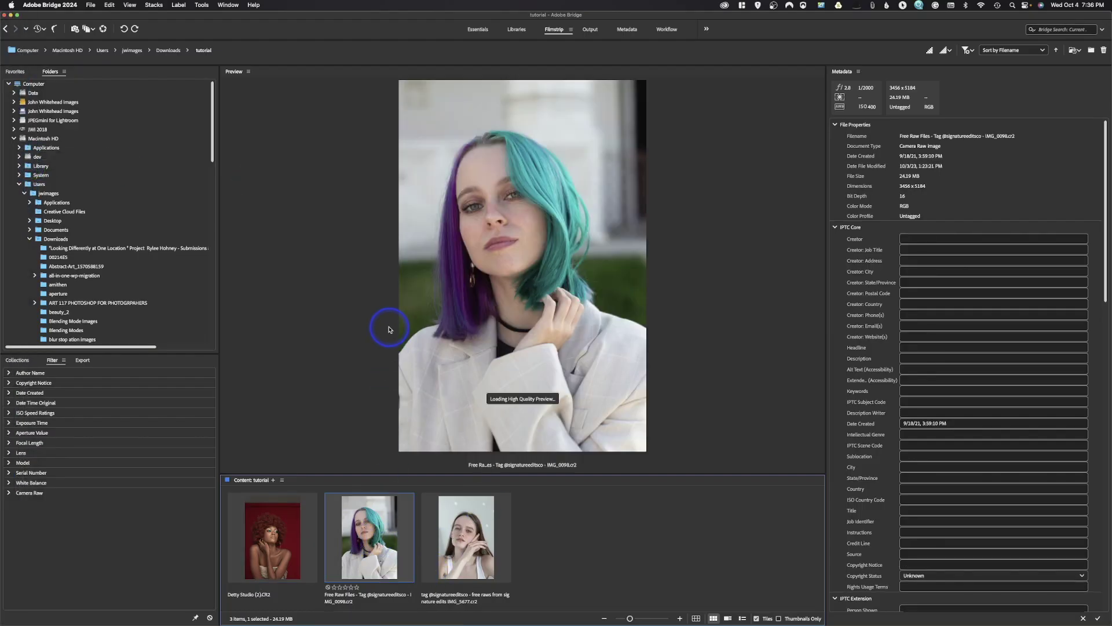
right_click(369, 535)
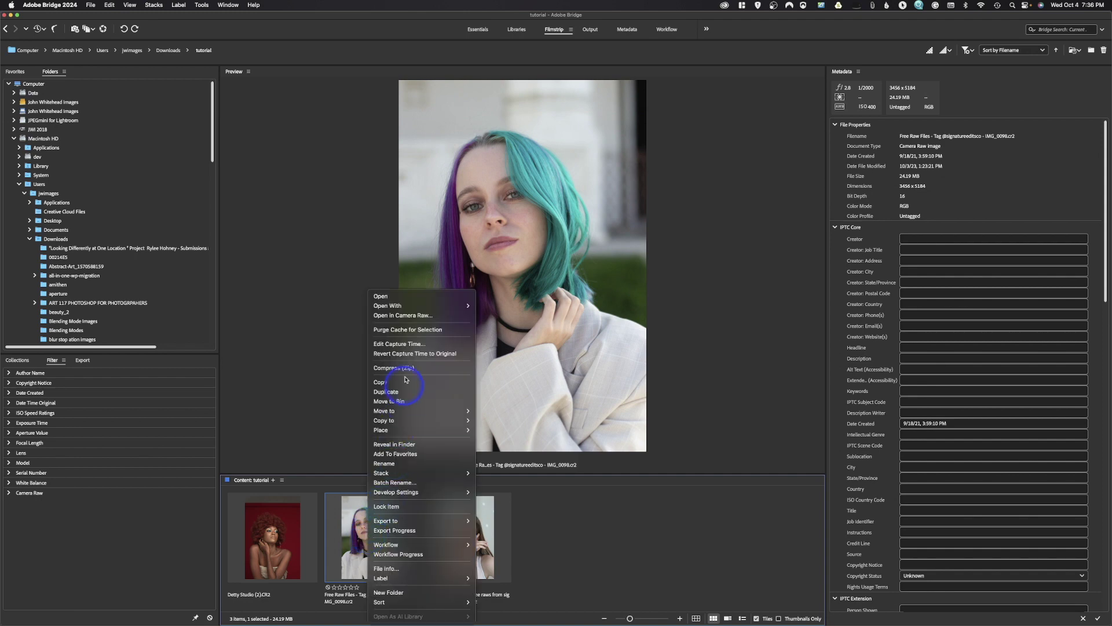
mouse_move(412, 309)
click(520, 305)
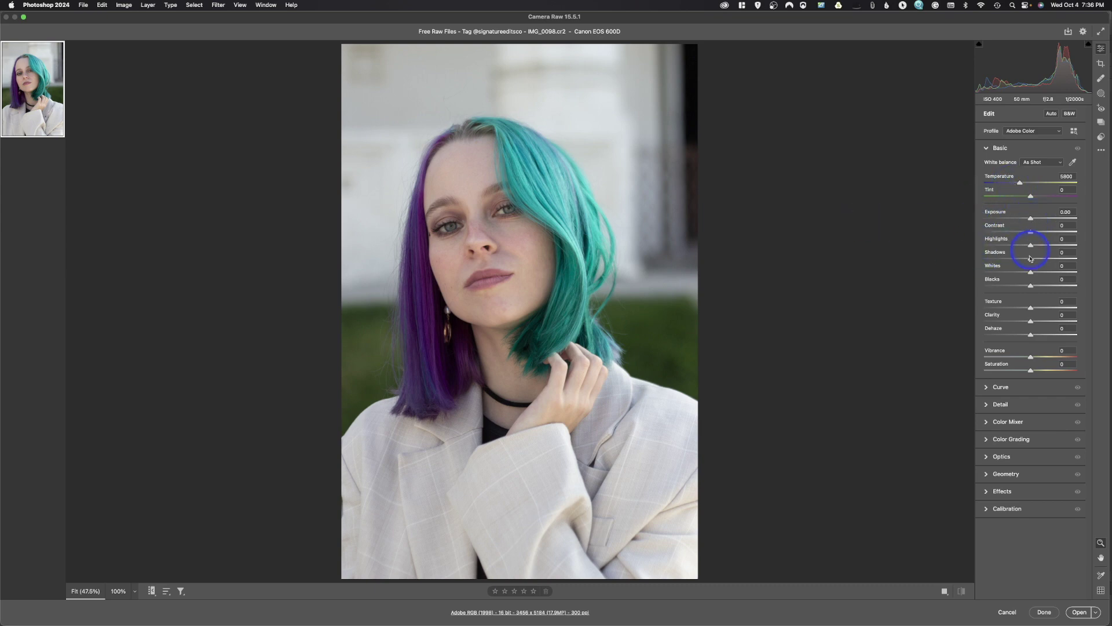
Step: Open the raw portrait with Exposure -0.30 and Contrast -15, then check both document tabs
click(1024, 232)
click(1027, 218)
click(1081, 612)
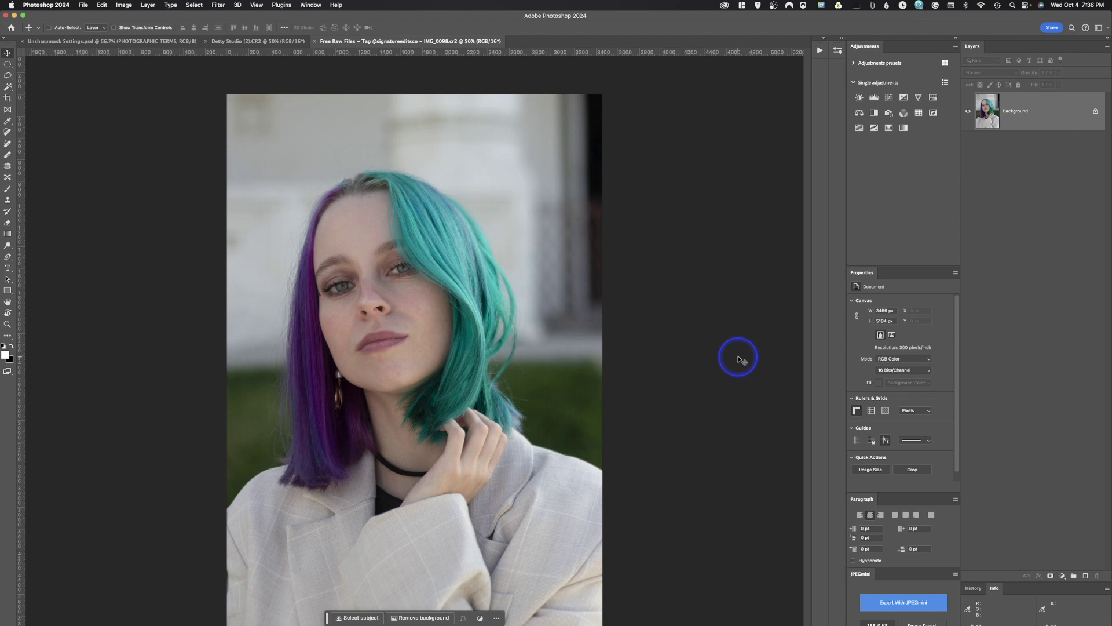
click(253, 43)
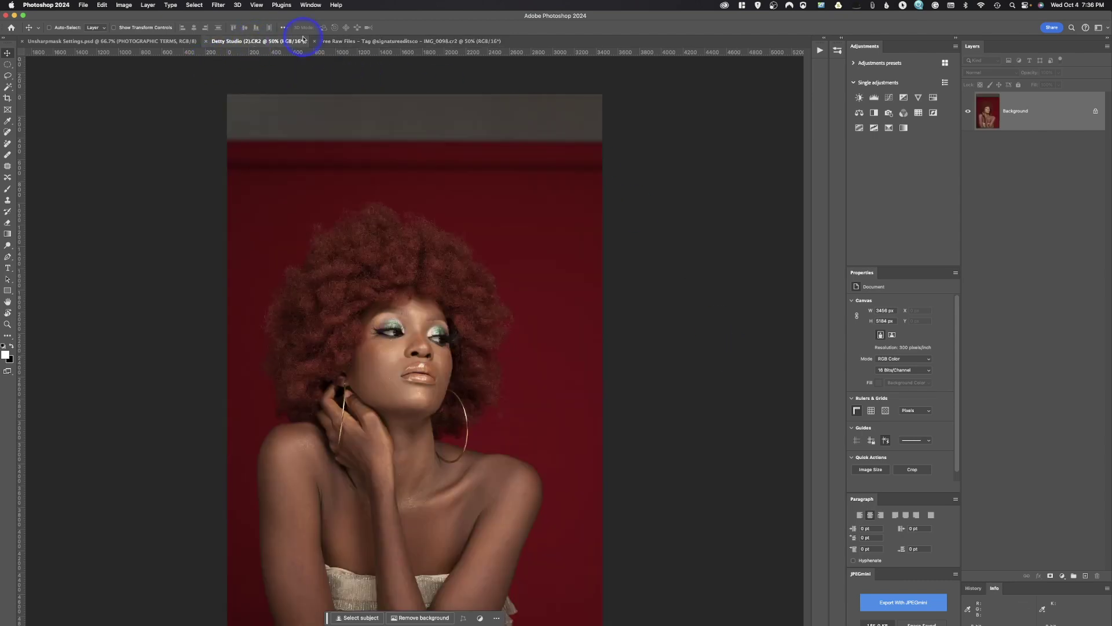
click(360, 41)
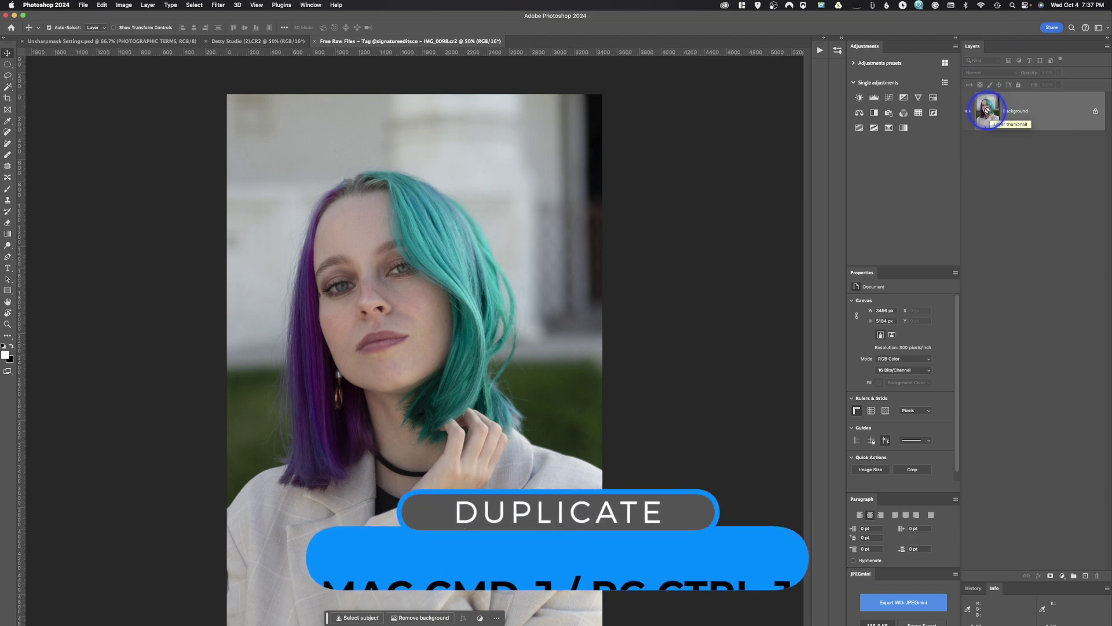
Step: Duplicate the Background as Layer 1 and convert Layer 1 to an embedded smart object
key(super+j)
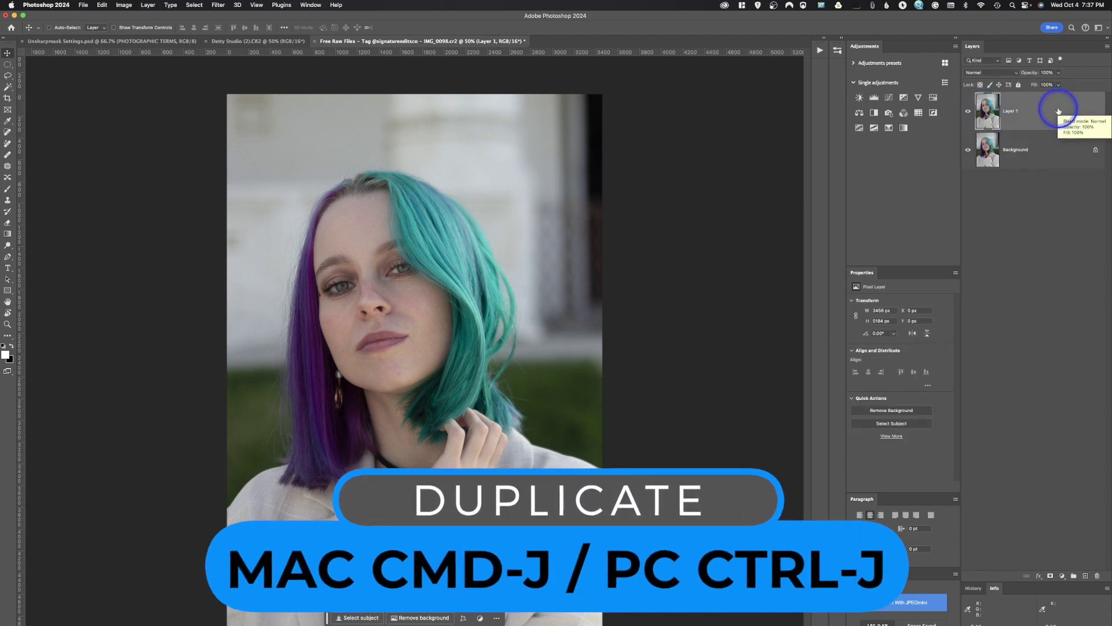
right_click(1054, 110)
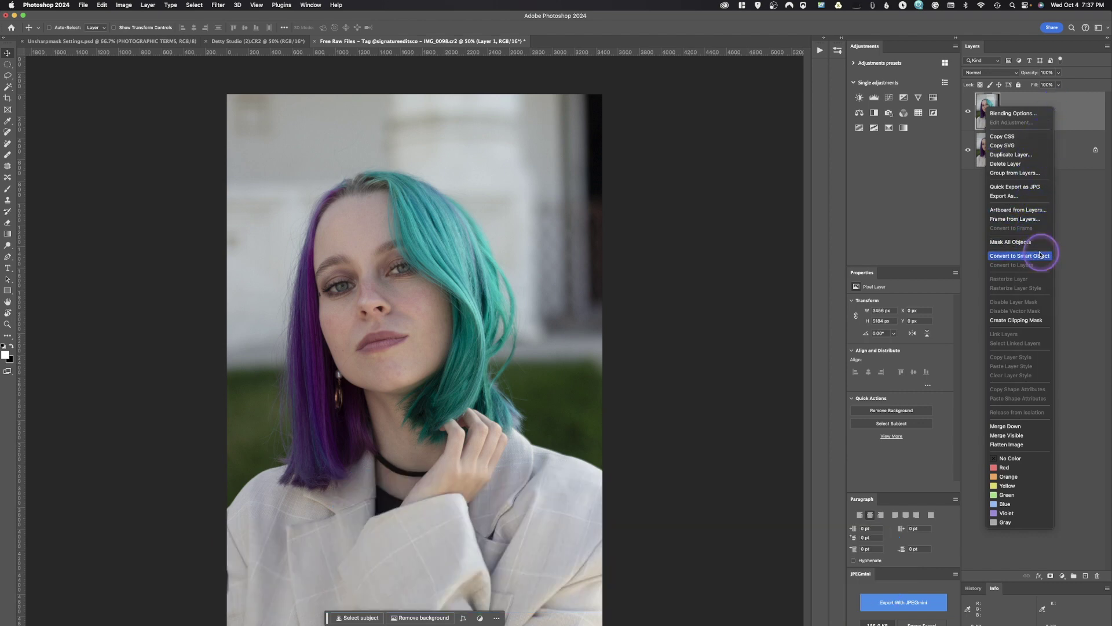
click(1040, 255)
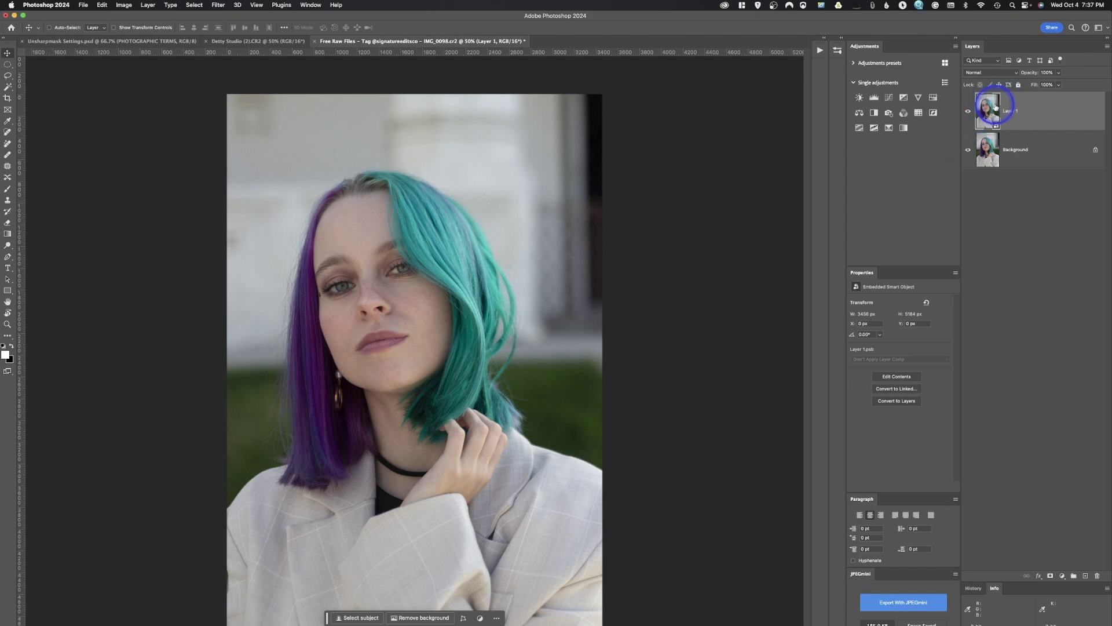
Step: Apply a Camera Raw smart filter to Layer 1 using the Portraits: Edgy PE05 preset
click(218, 4)
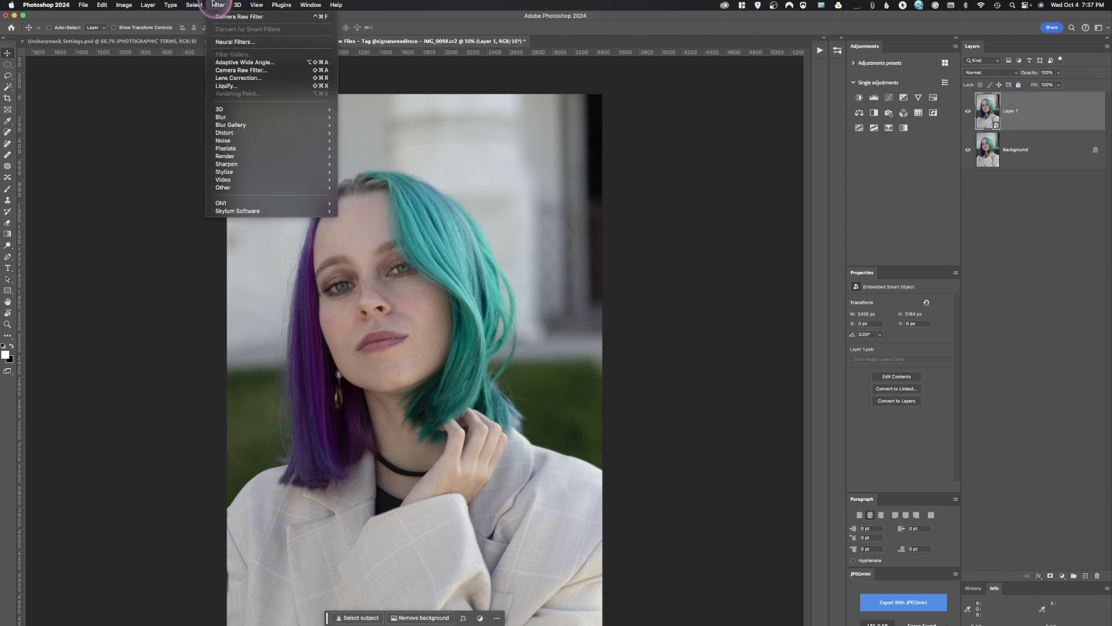
click(227, 71)
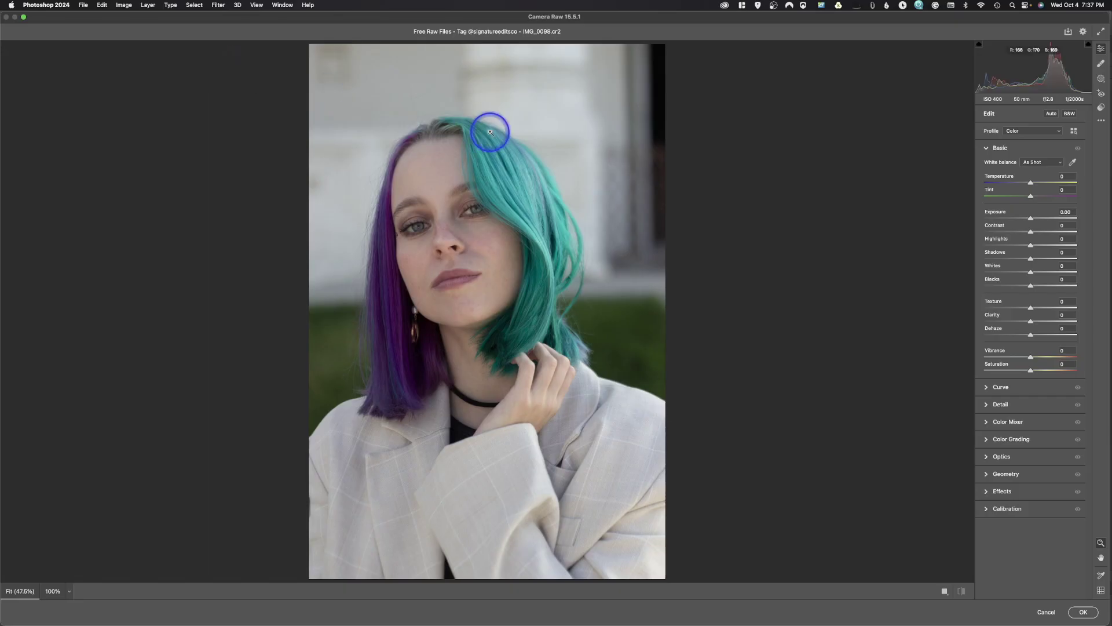
click(1101, 108)
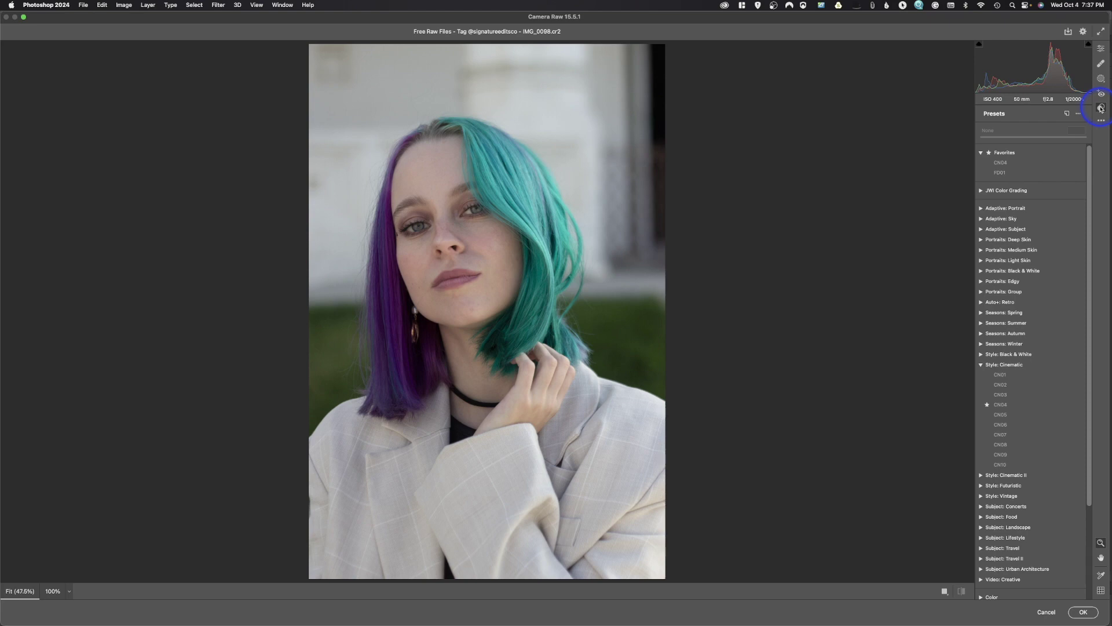
click(998, 260)
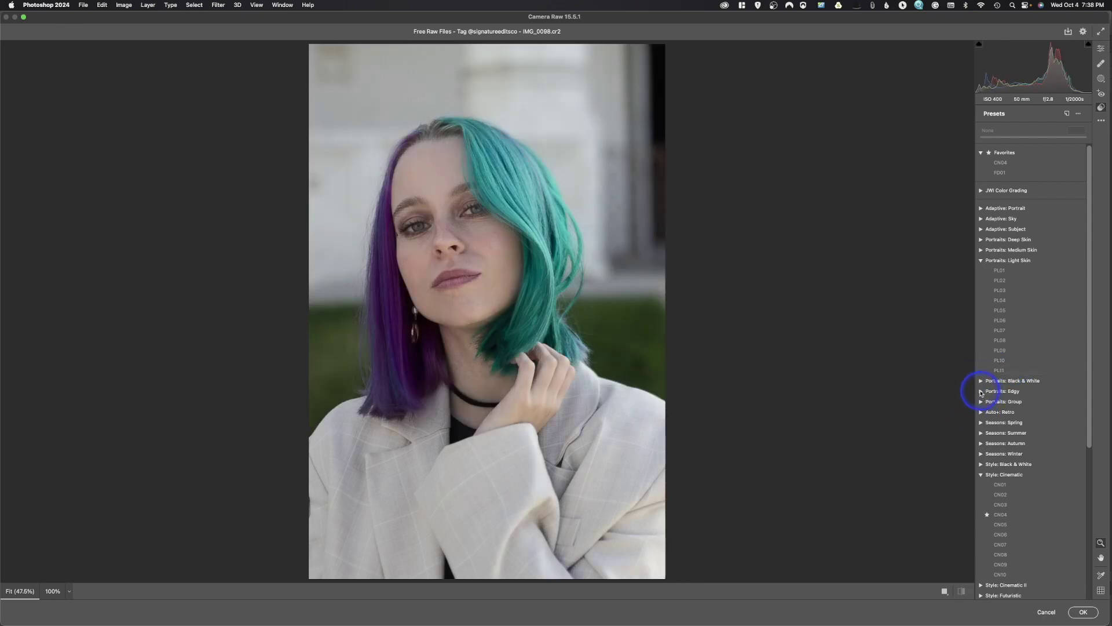
click(981, 391)
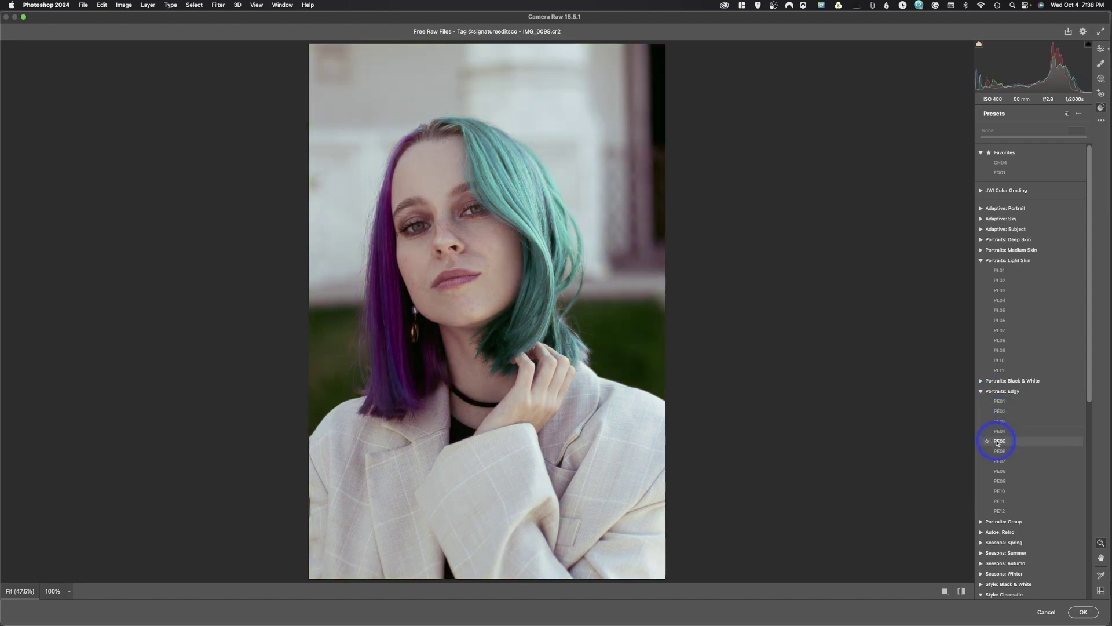
click(998, 442)
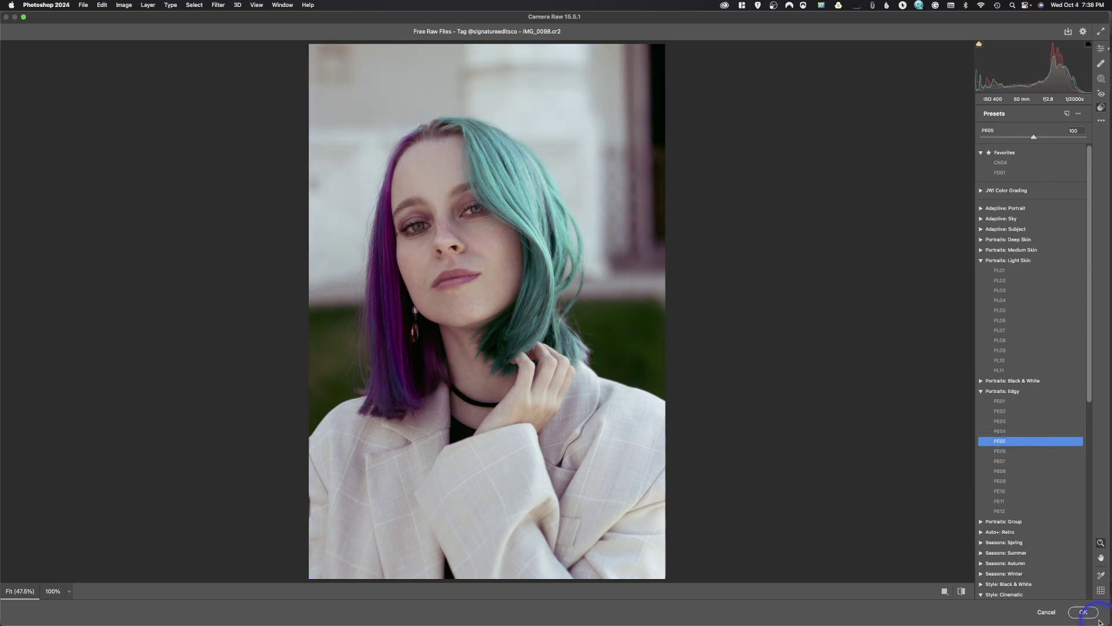
click(1082, 612)
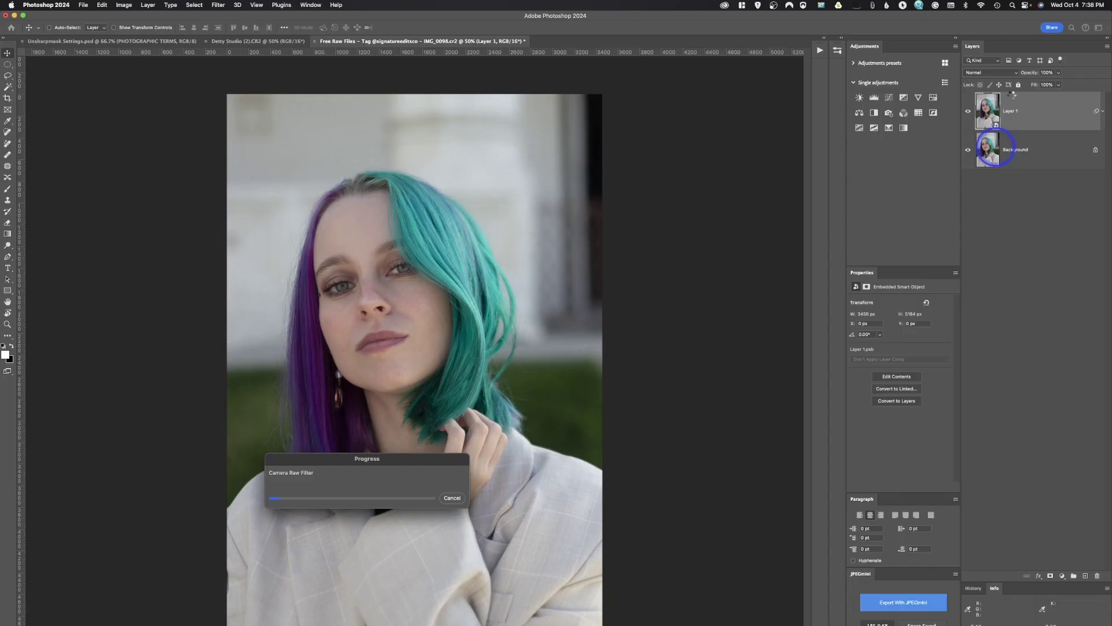
Step: Reopen Layer 1's Camera Raw filter and switch it to the Portraits: Medium Skin PM02 preset
click(477, 198)
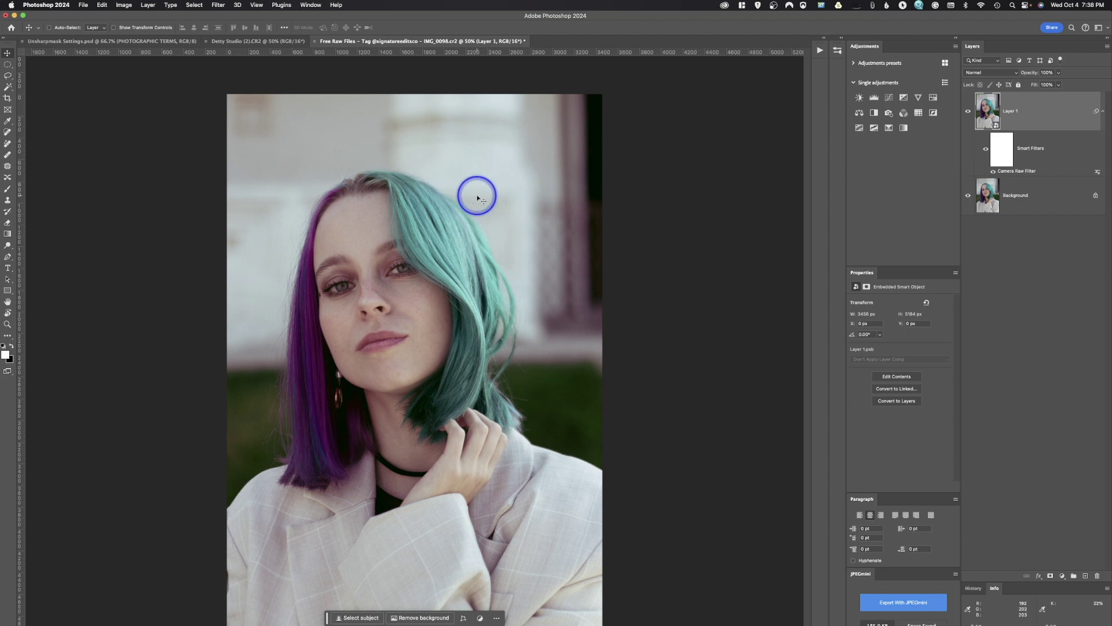
double_click(1020, 172)
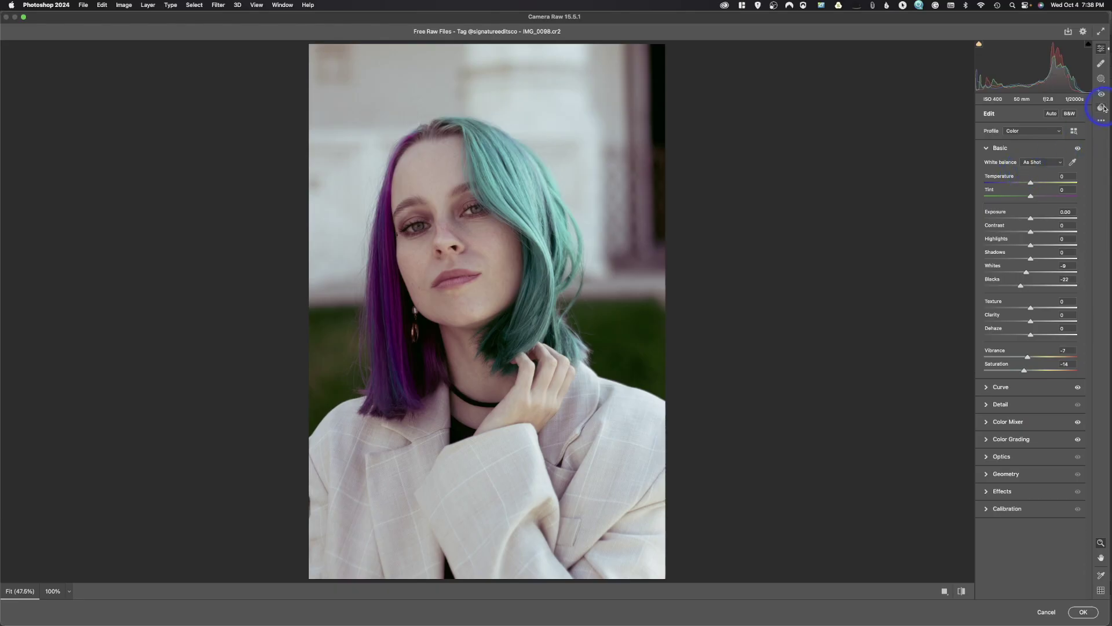
click(1103, 108)
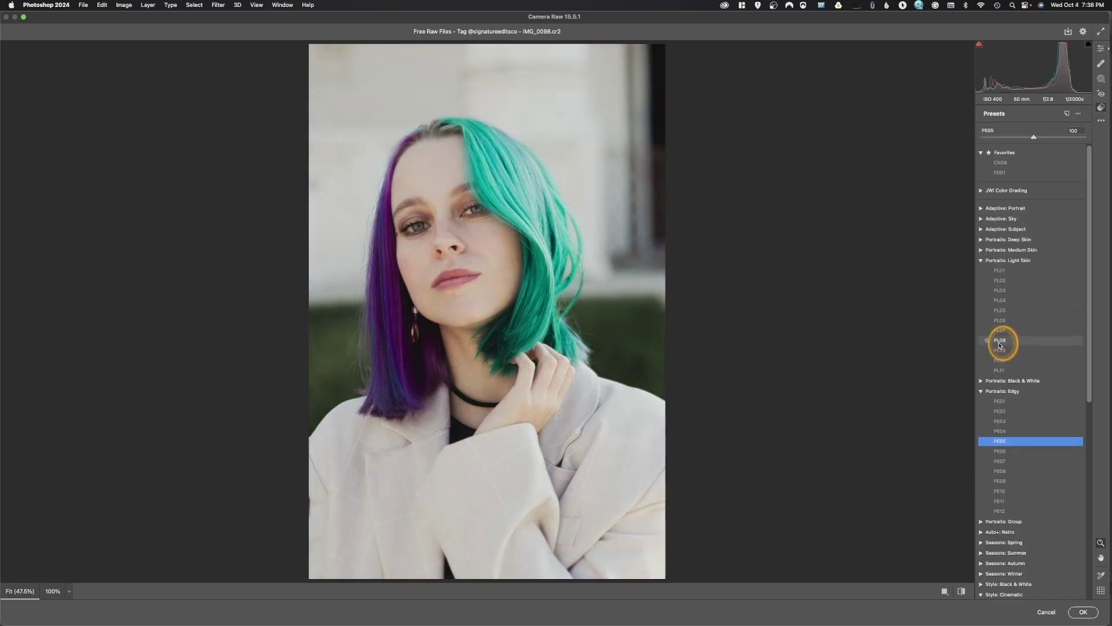
click(981, 250)
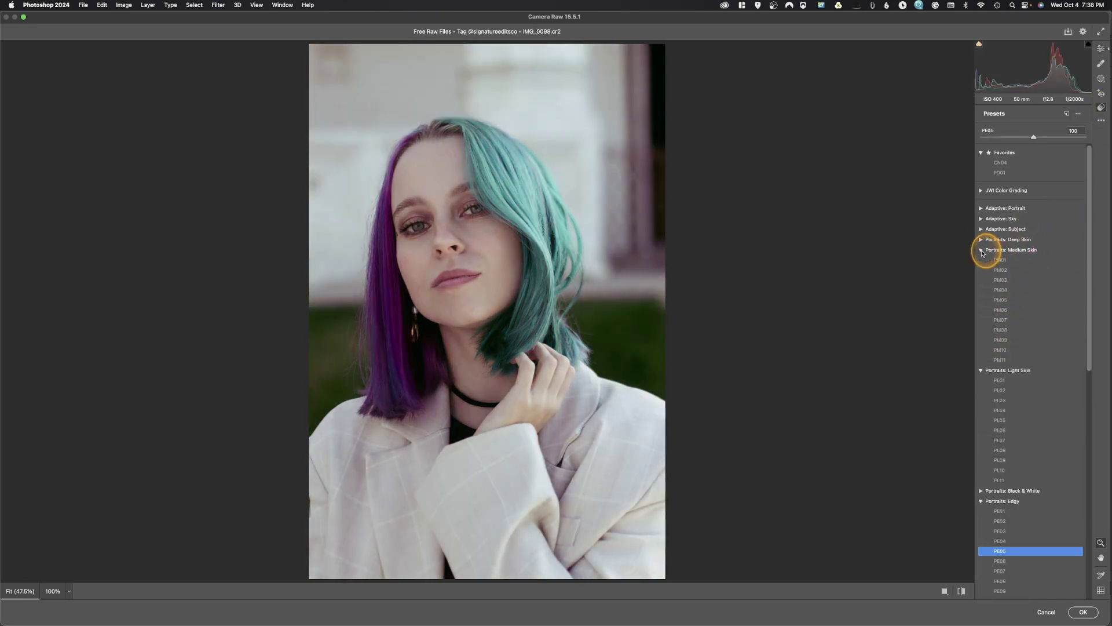
click(1000, 271)
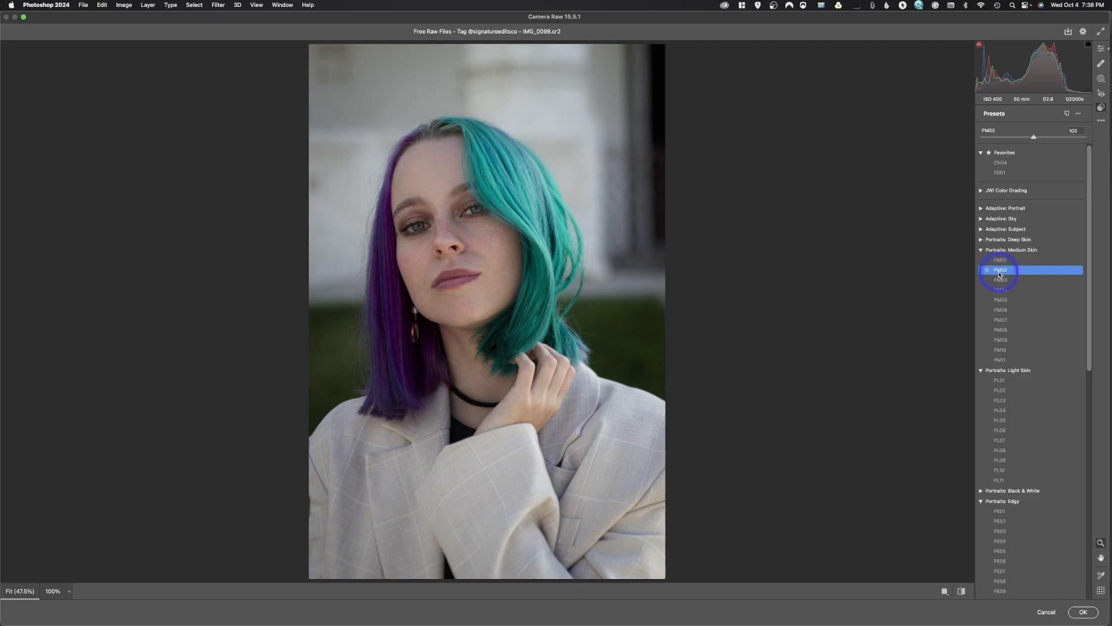
click(1091, 611)
click(1083, 611)
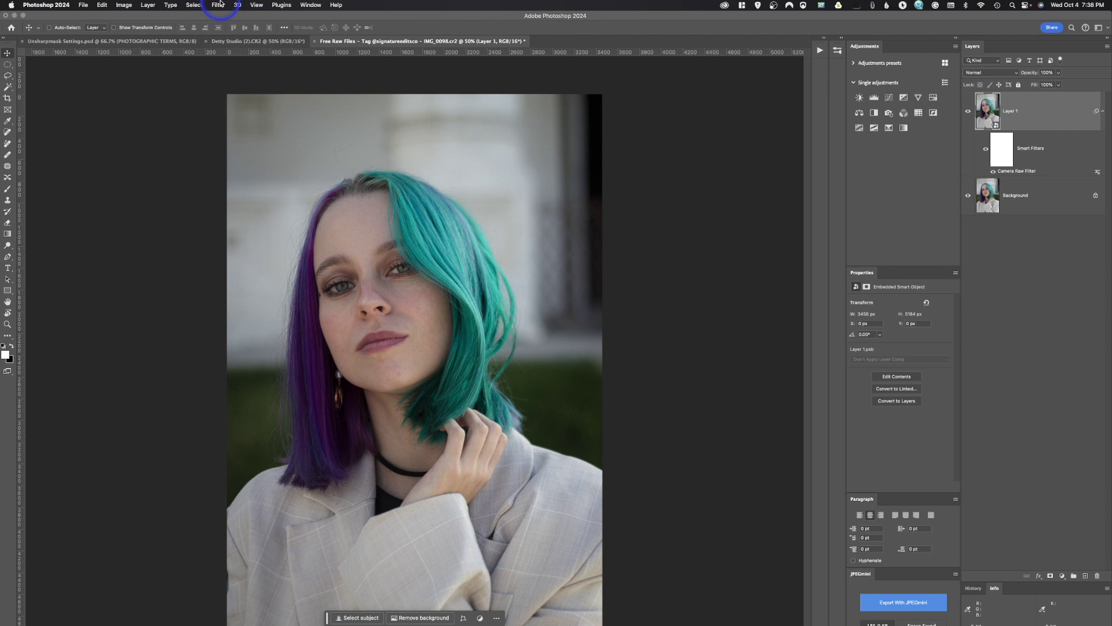
Step: Stack a second Camera Raw filter on Layer 1 using the Style: Cinematic II CN13 preset
click(220, 4)
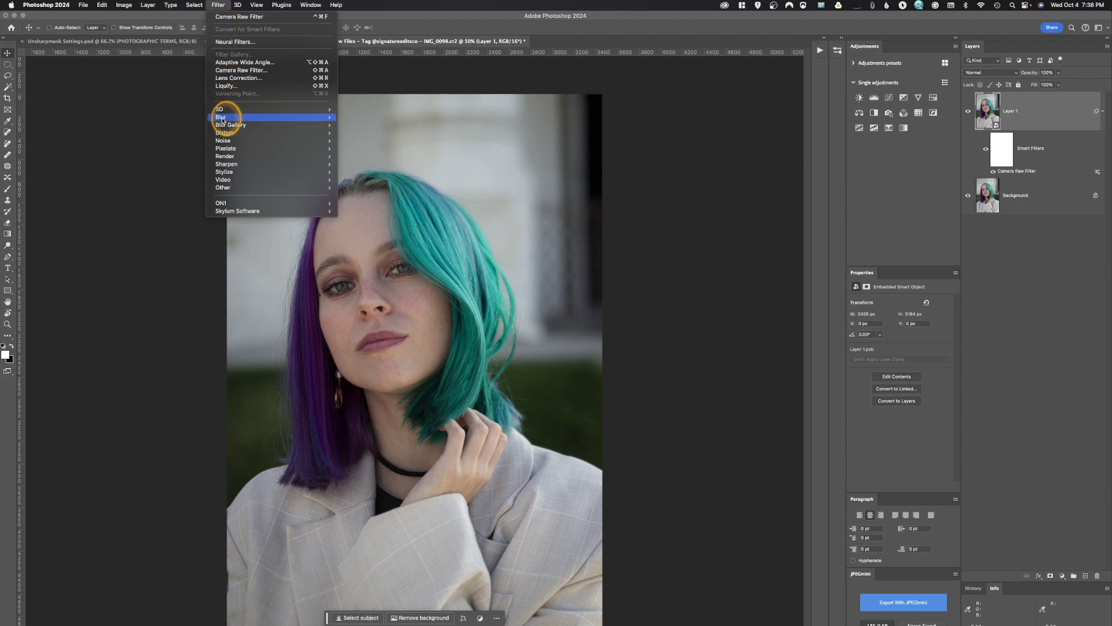
click(223, 70)
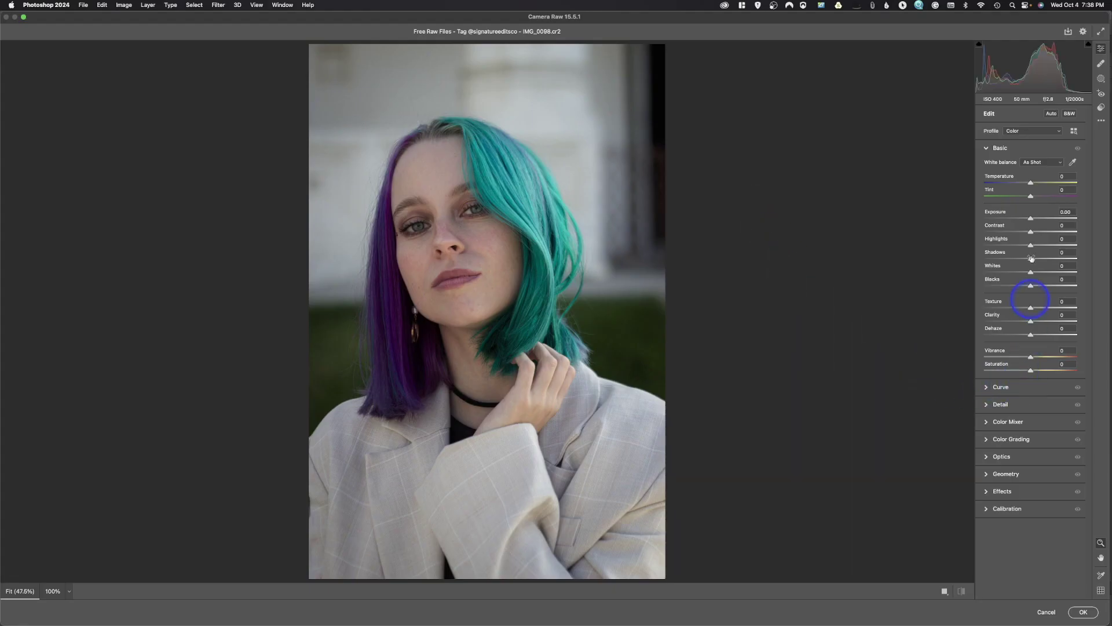
click(1100, 107)
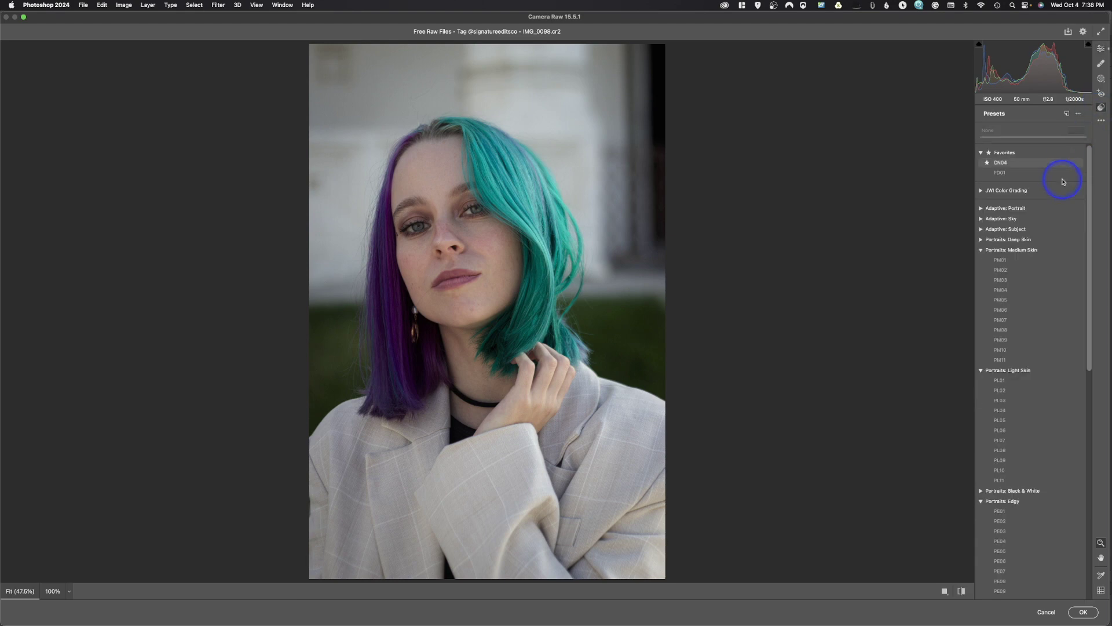
click(991, 514)
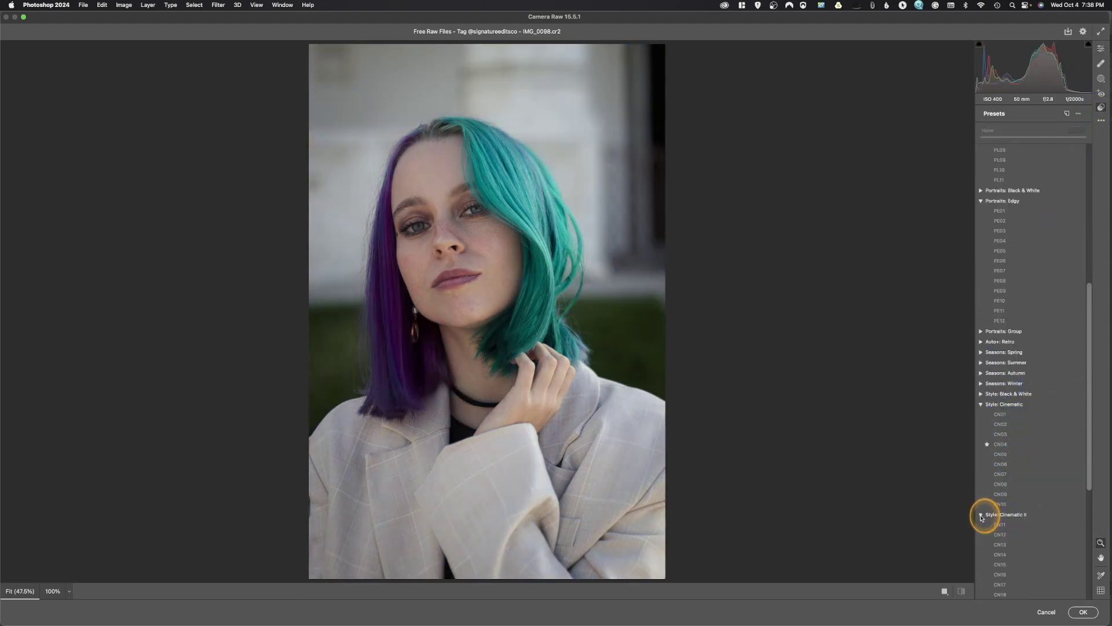
click(1002, 545)
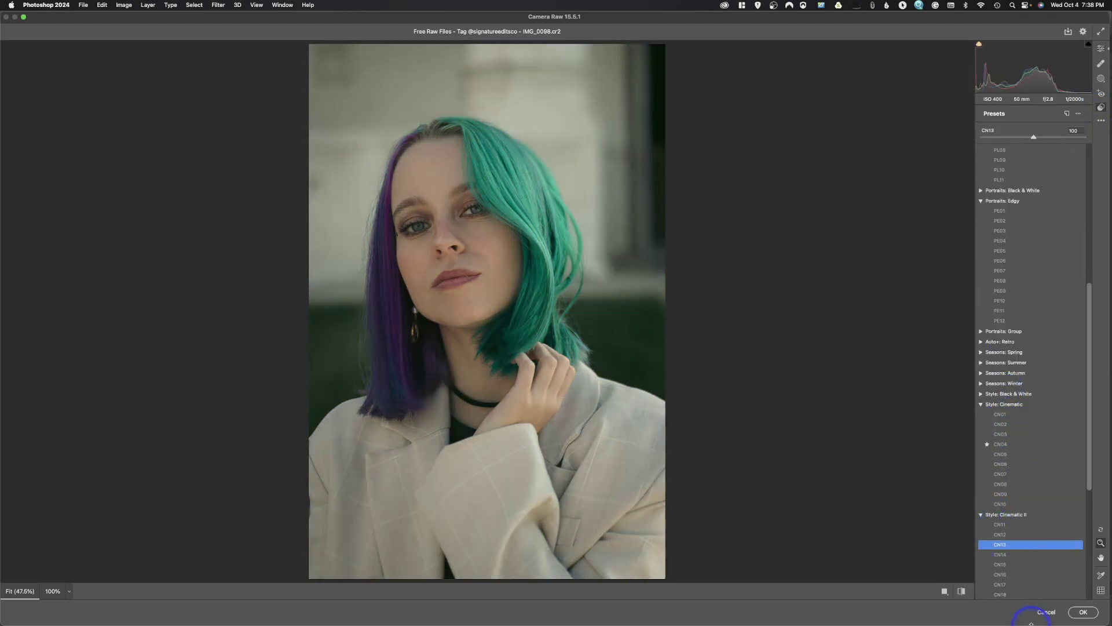
click(1082, 612)
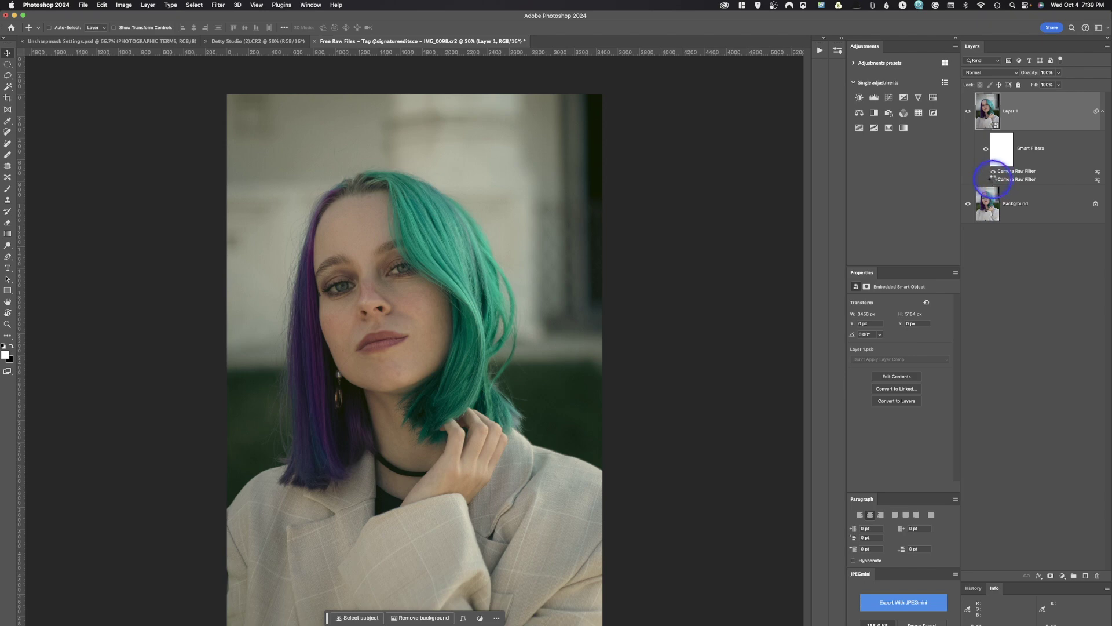
click(993, 171)
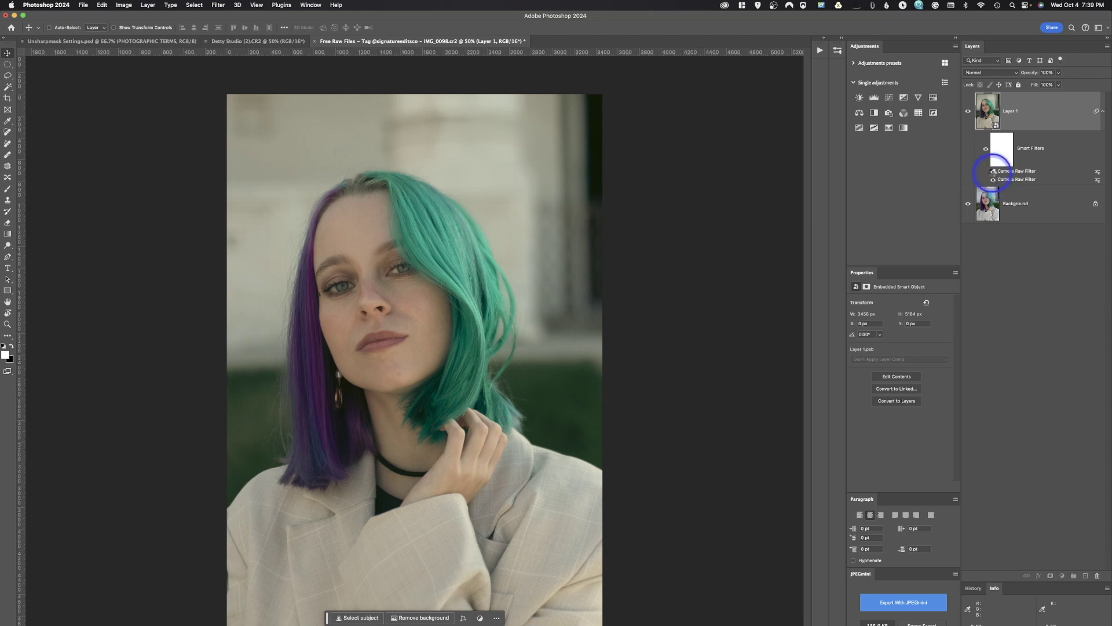
click(993, 172)
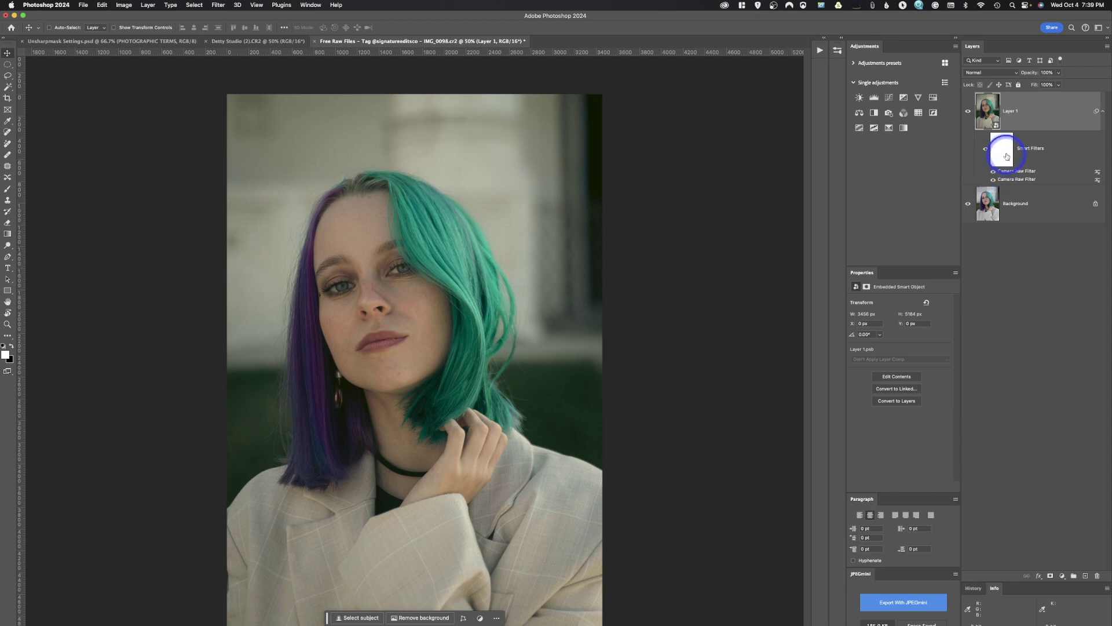
click(993, 179)
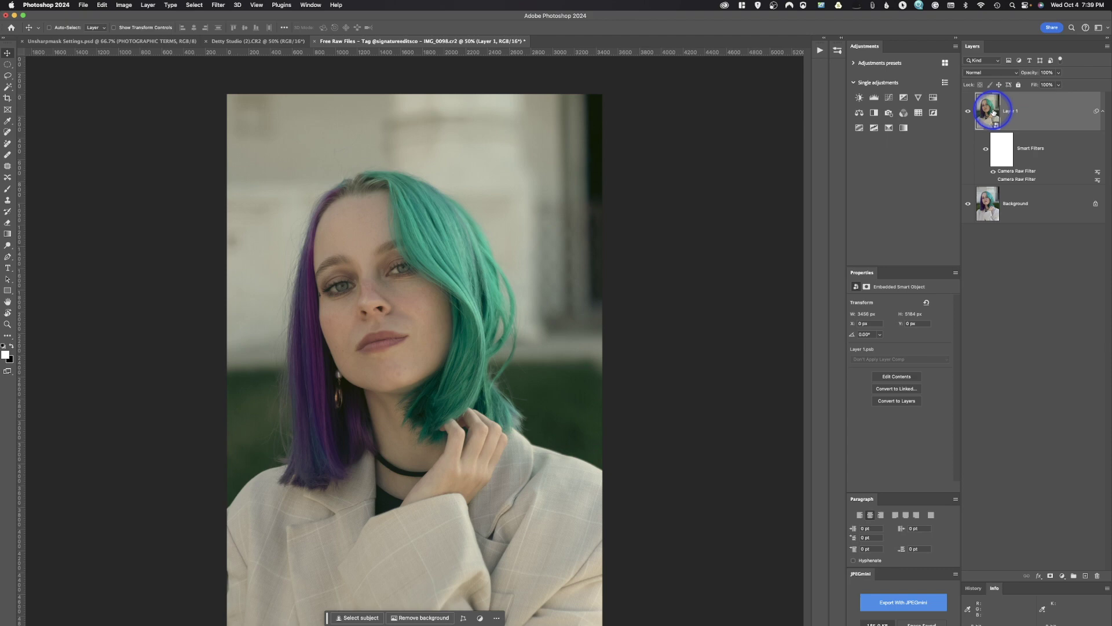
click(991, 207)
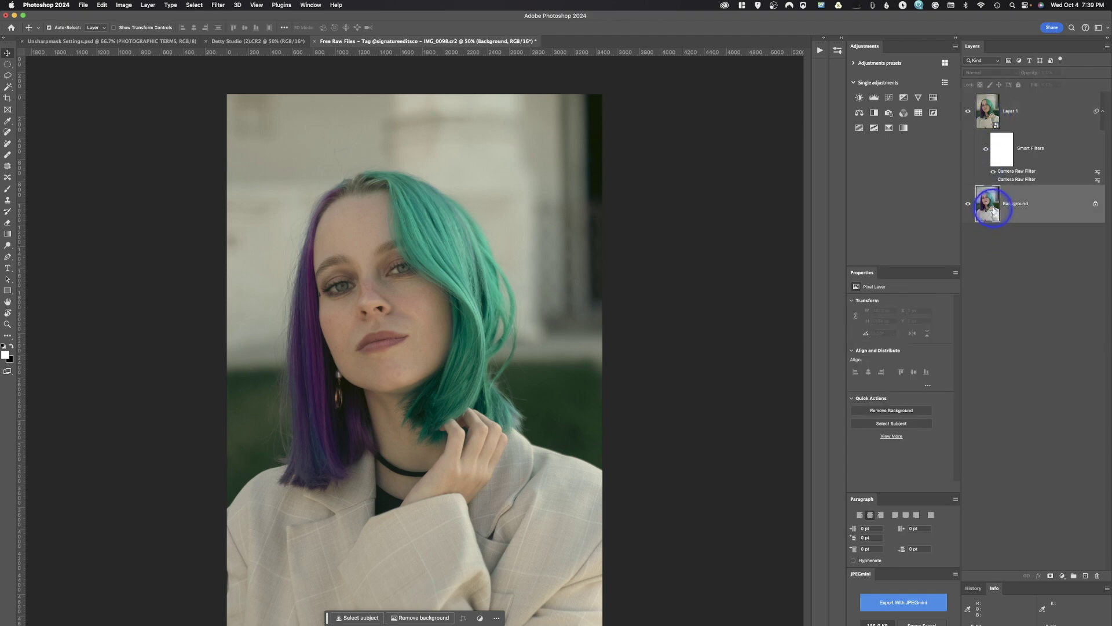
Step: Duplicate the Background and convert Background copy into a smart object
key(super+j)
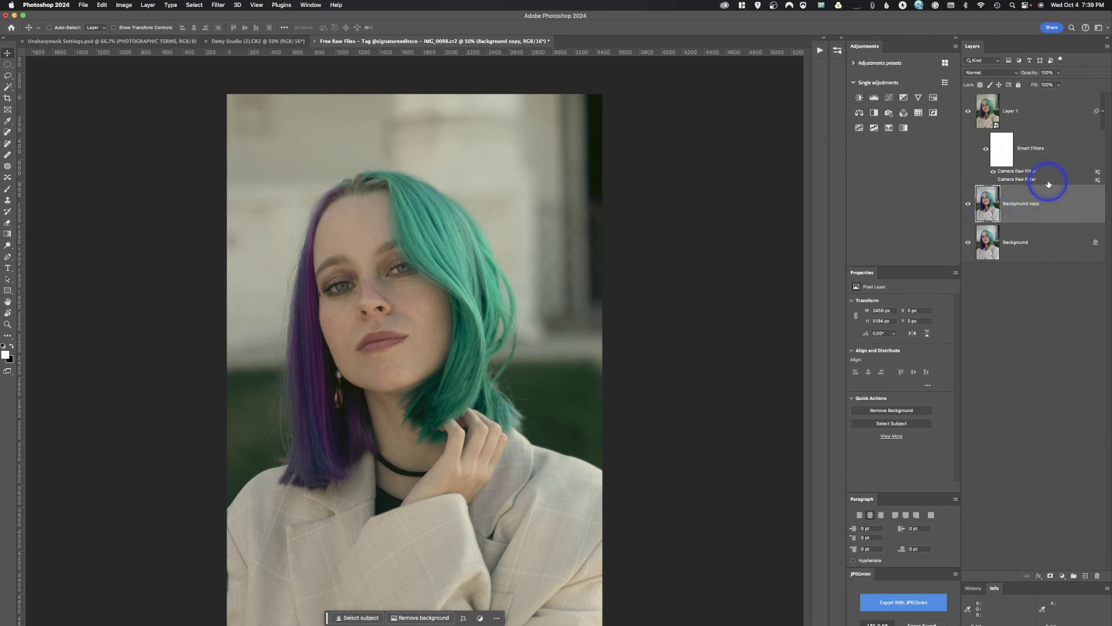
right_click(1083, 212)
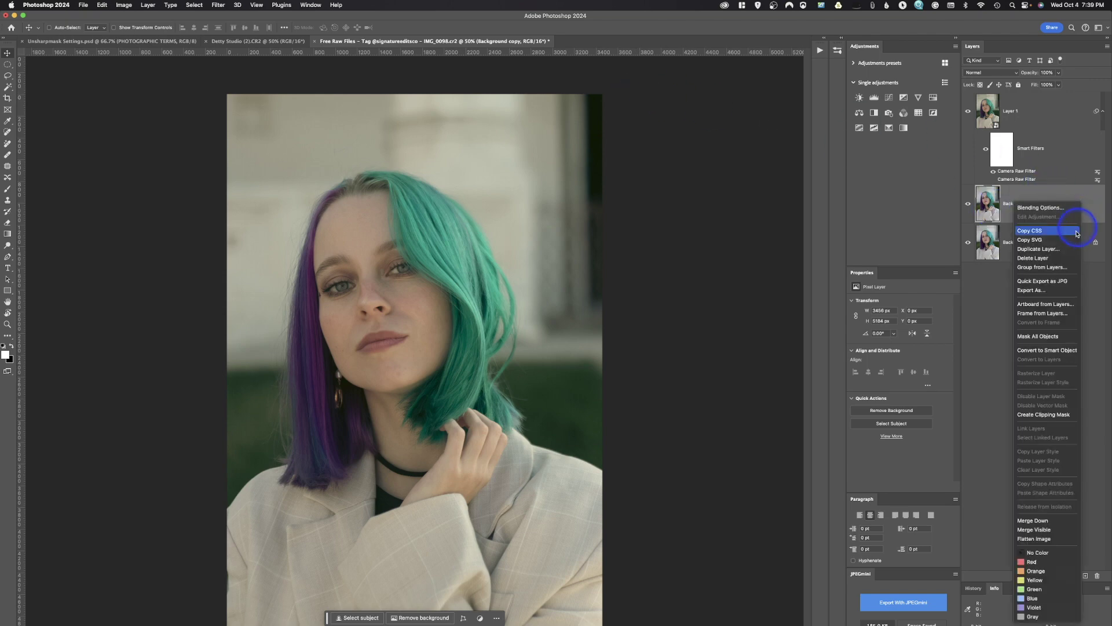
click(1066, 355)
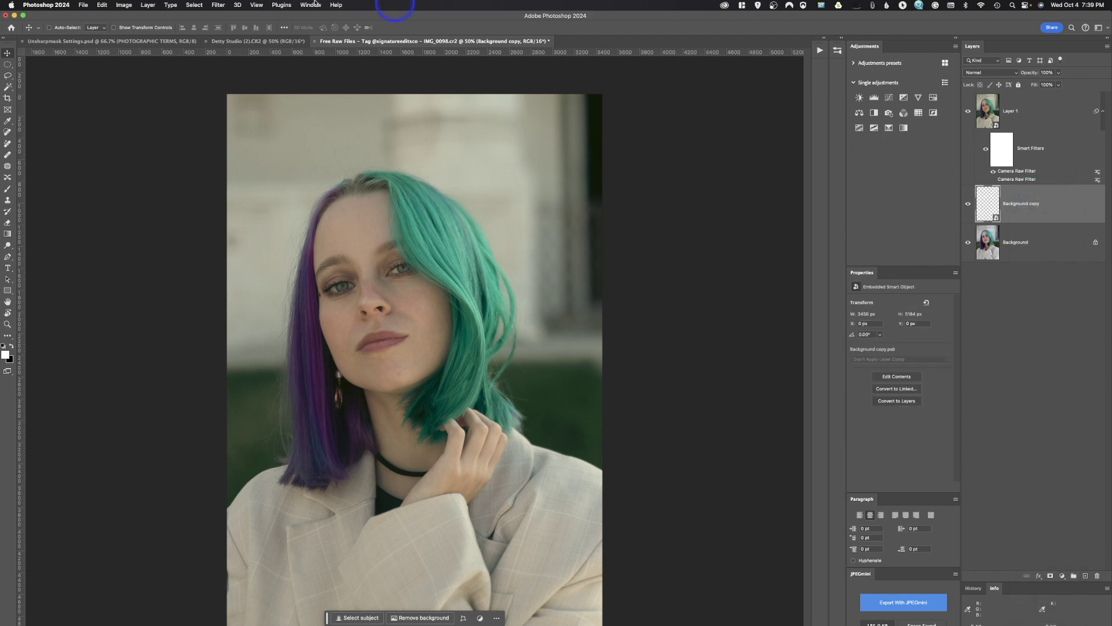
Step: Apply a Camera Raw filter to Background copy with the Subject: Lifestyle LF02 preset
click(226, 5)
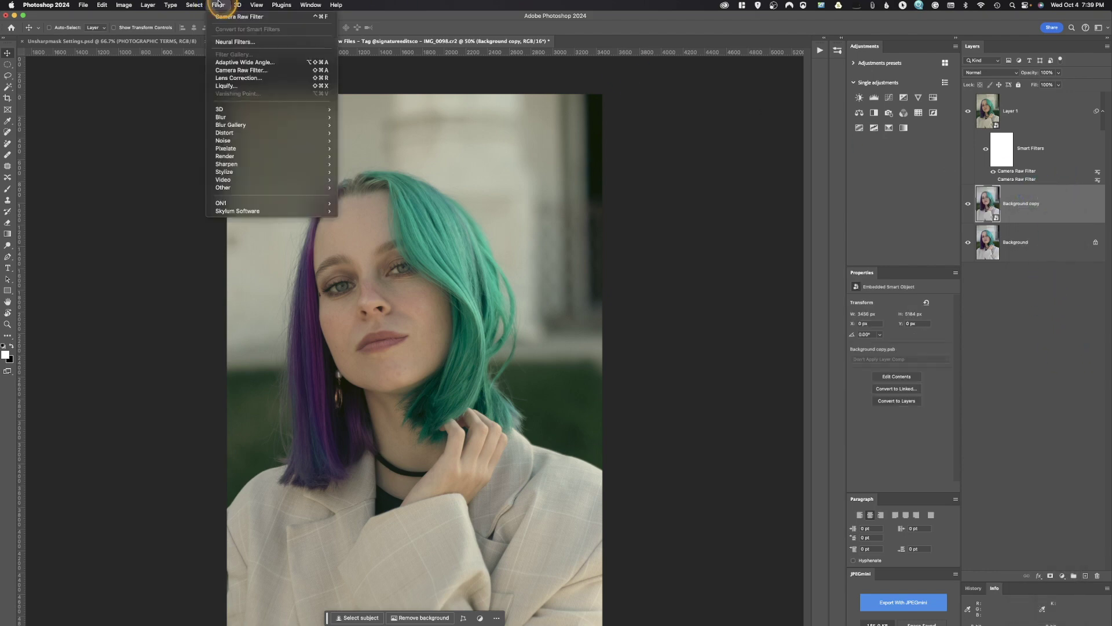
click(240, 72)
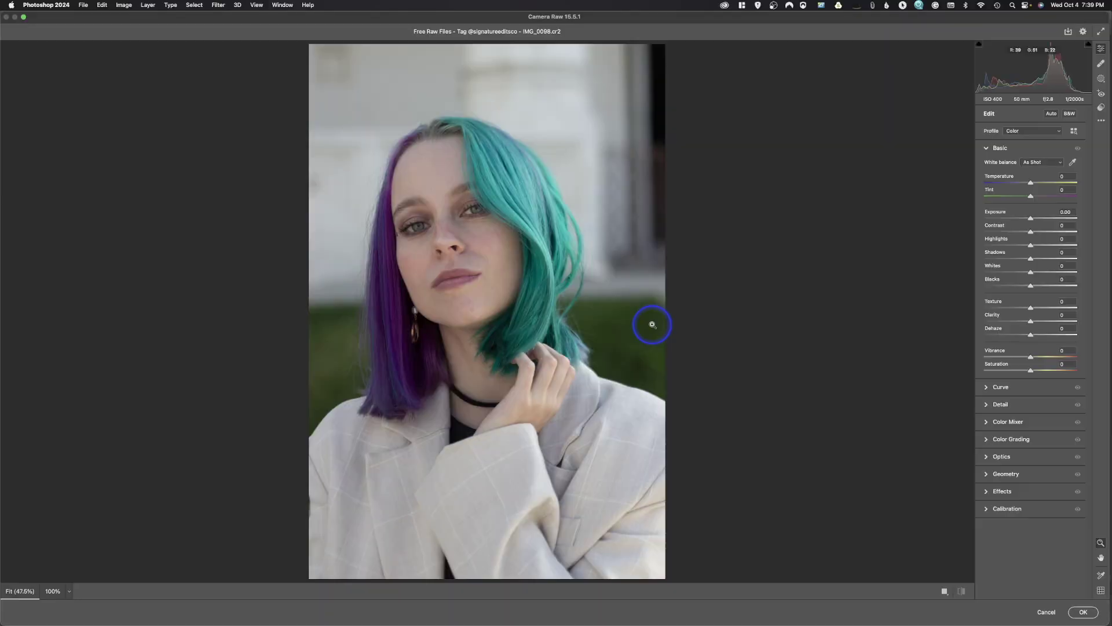
click(1102, 111)
scroll(1018, 318, down, 3)
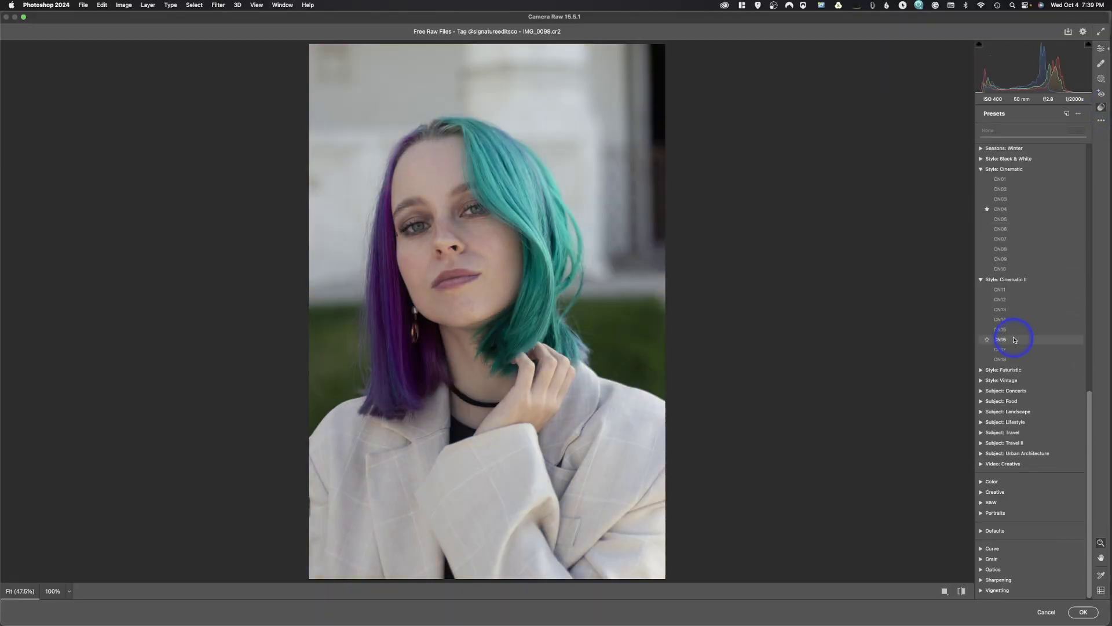
click(983, 423)
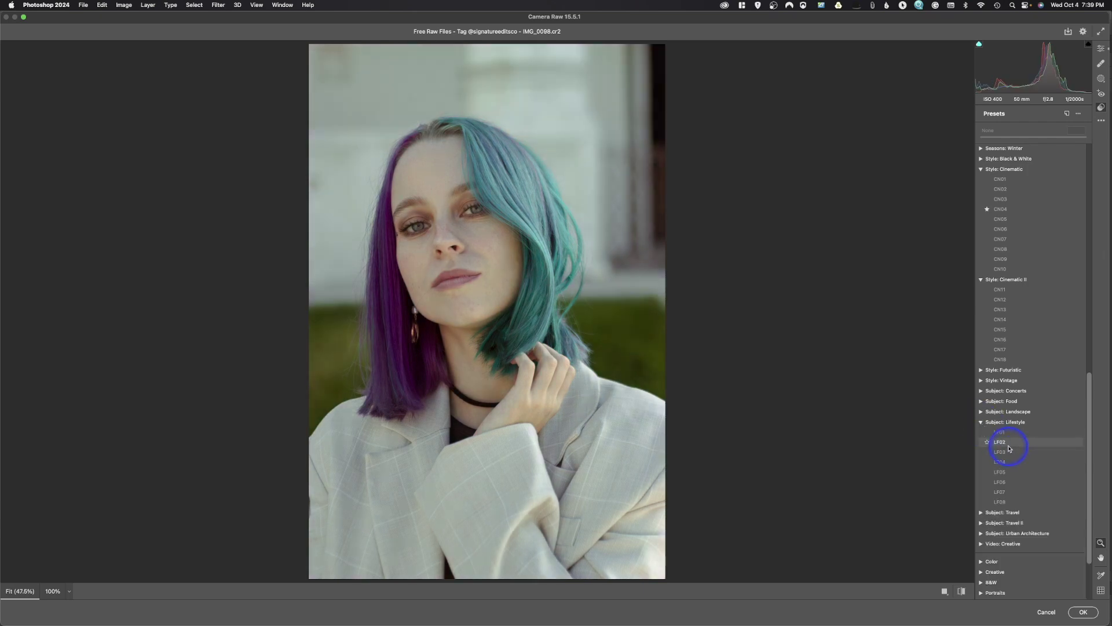
click(1008, 448)
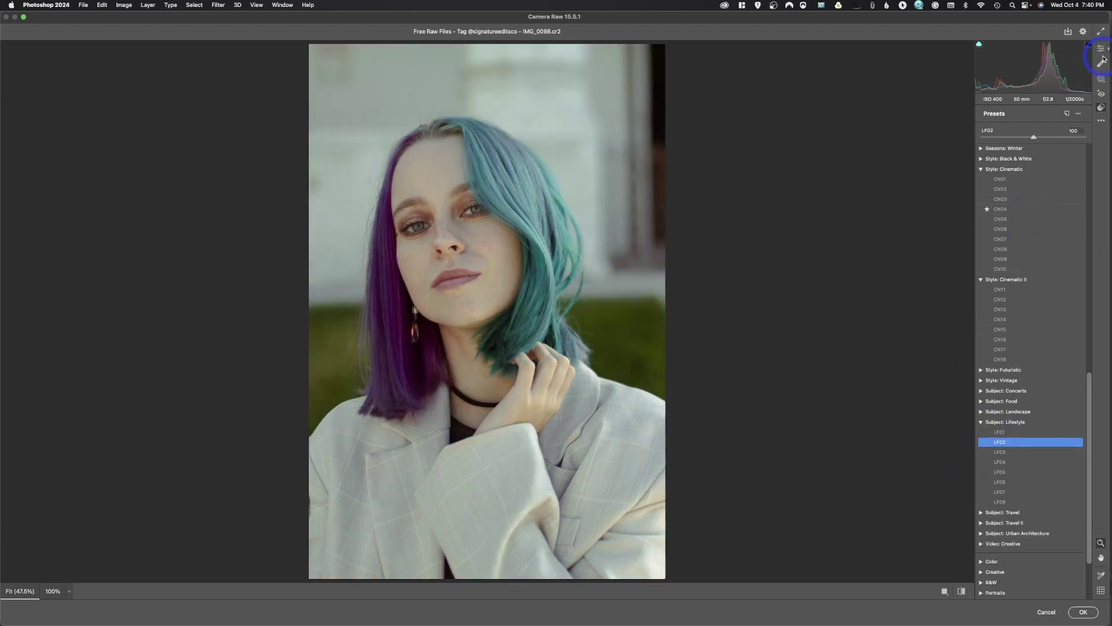
click(1083, 611)
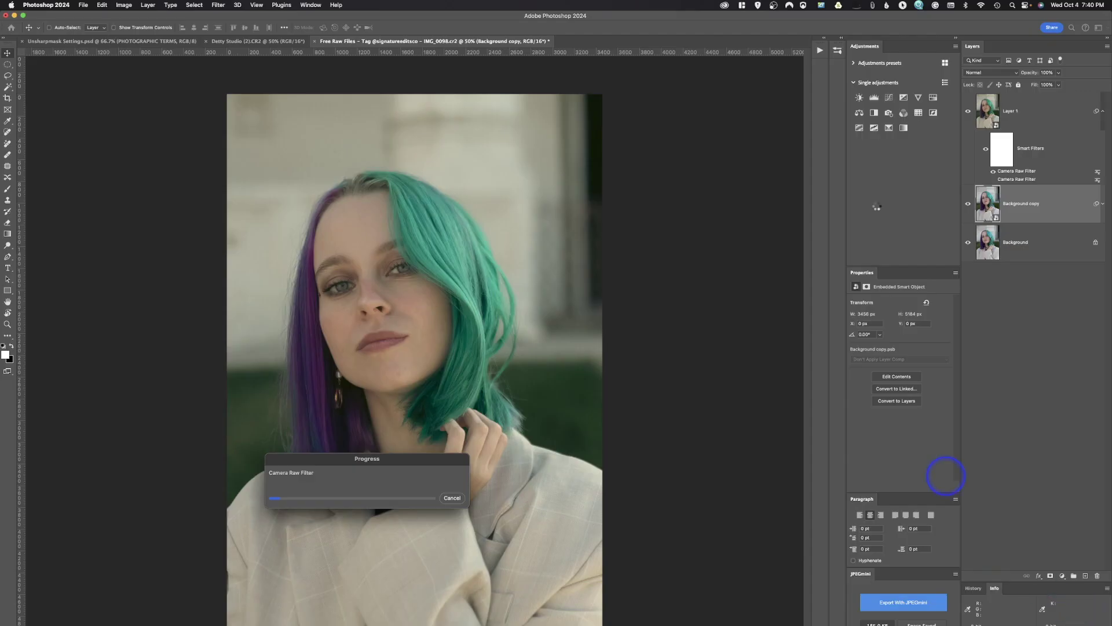
Step: Hide Layer 1 to view the LF02 Background copy alone, then show Layer 1 again
click(968, 112)
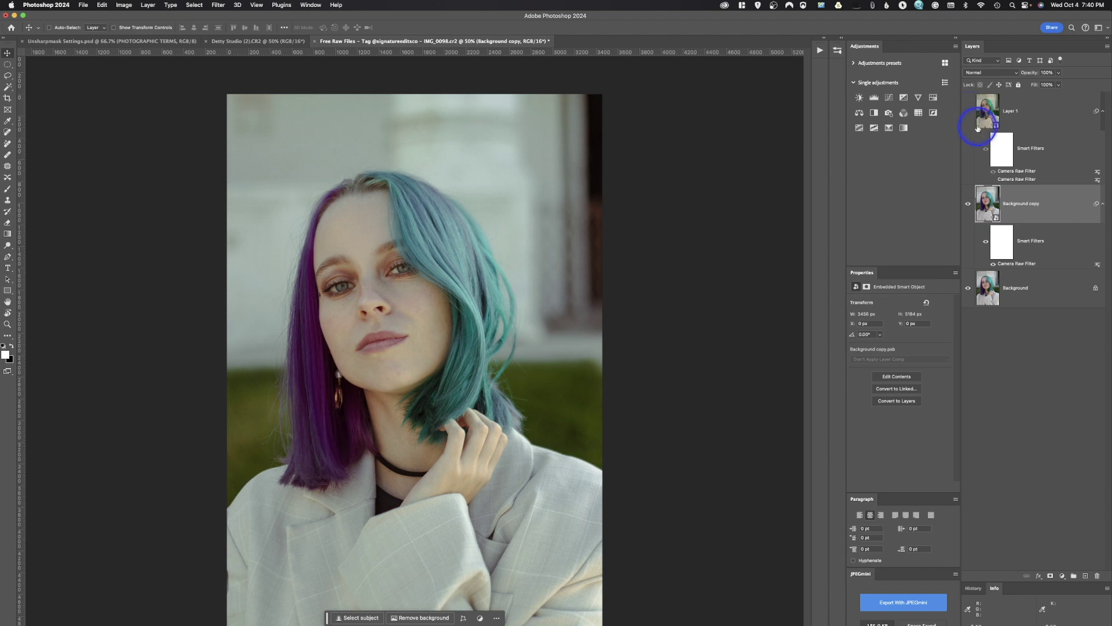
click(969, 112)
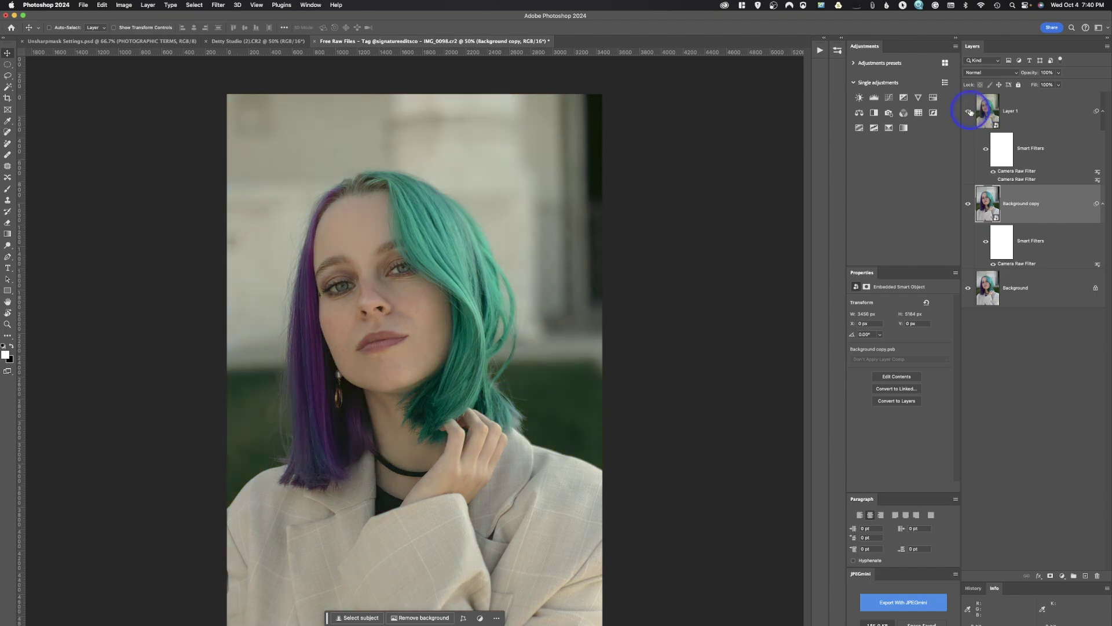